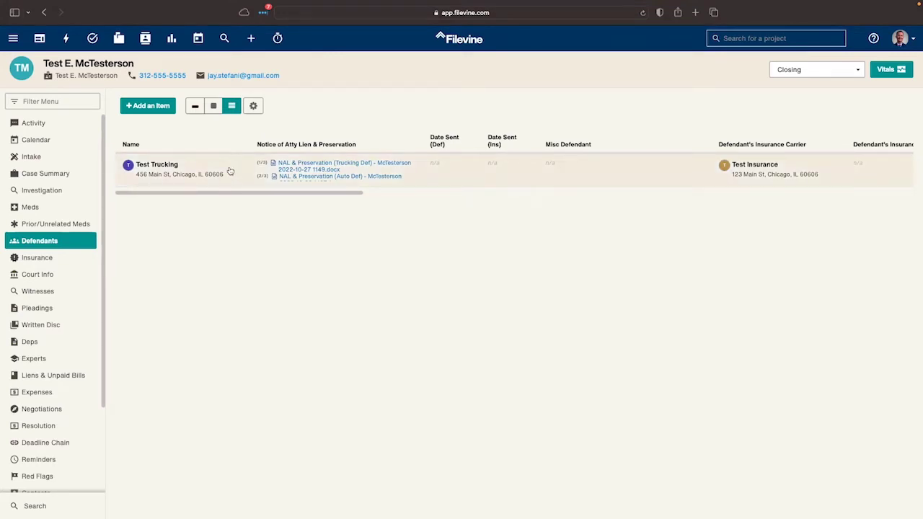
Step: Start a new defendant entry and link the existing 'defendant' contact as its Name
left_click(157, 107)
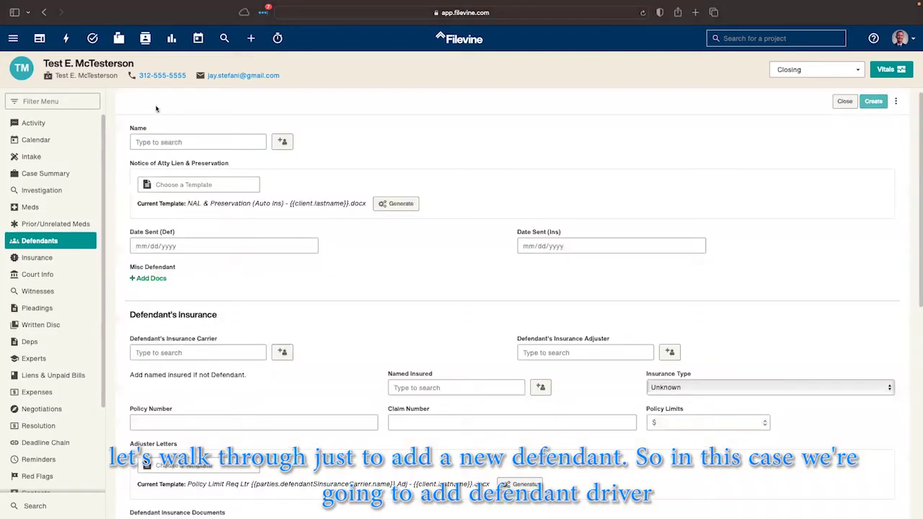
left_click(157, 137)
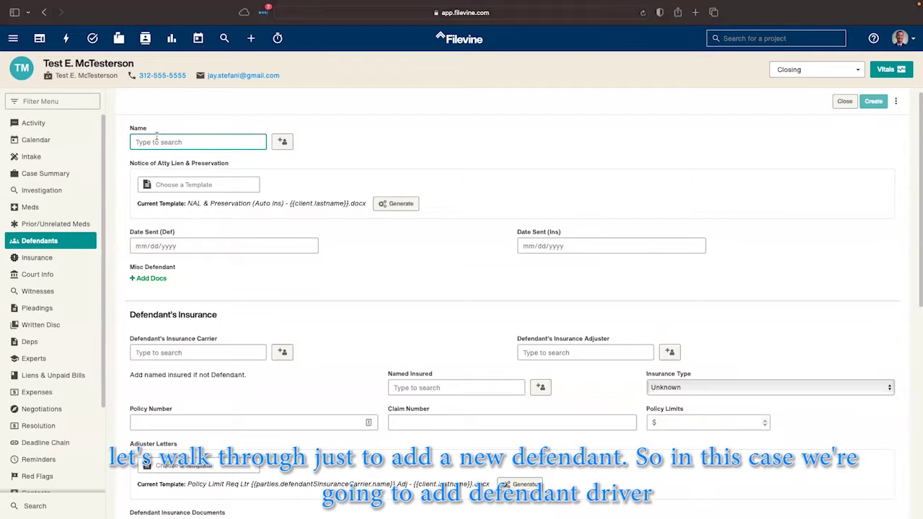
type("defendant")
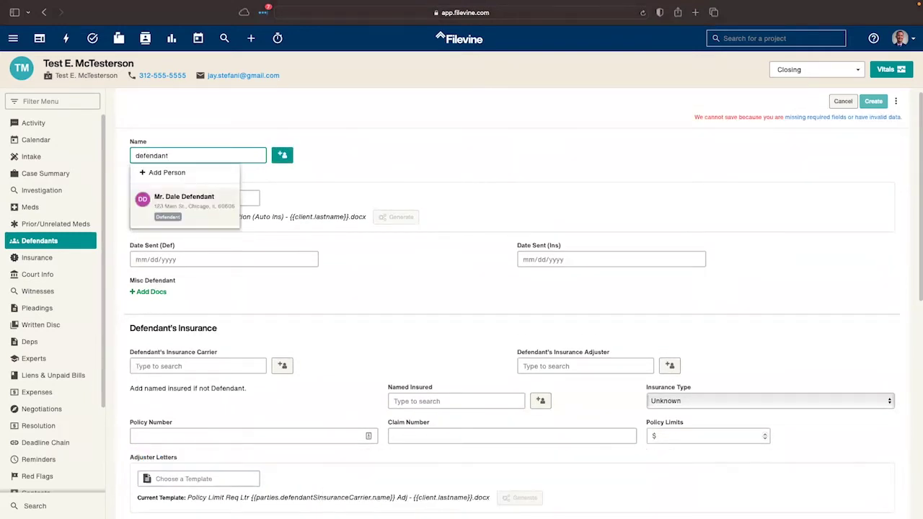
left_click(214, 202)
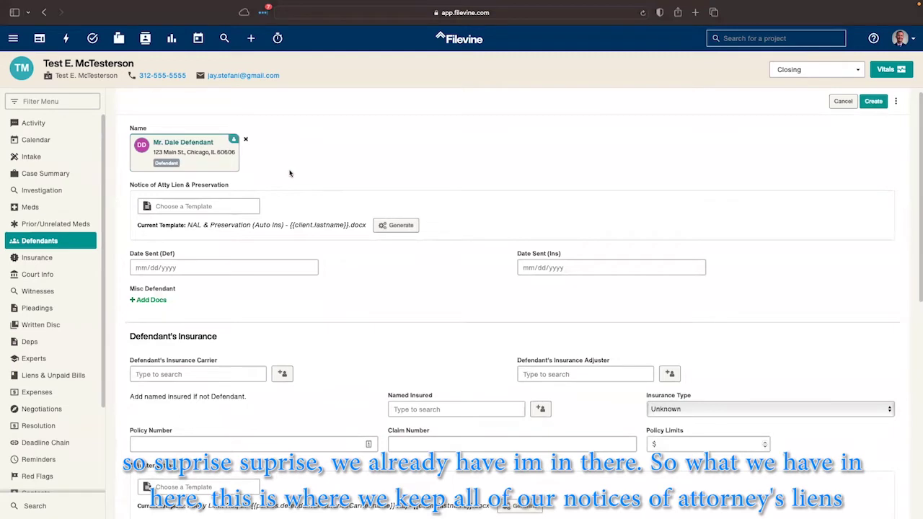
left_click(198, 207)
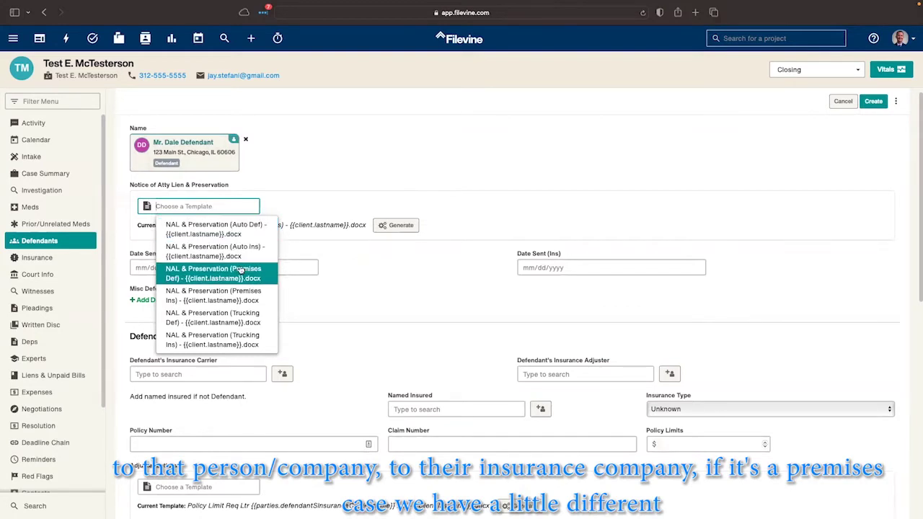
scroll(237, 268, "down", 1)
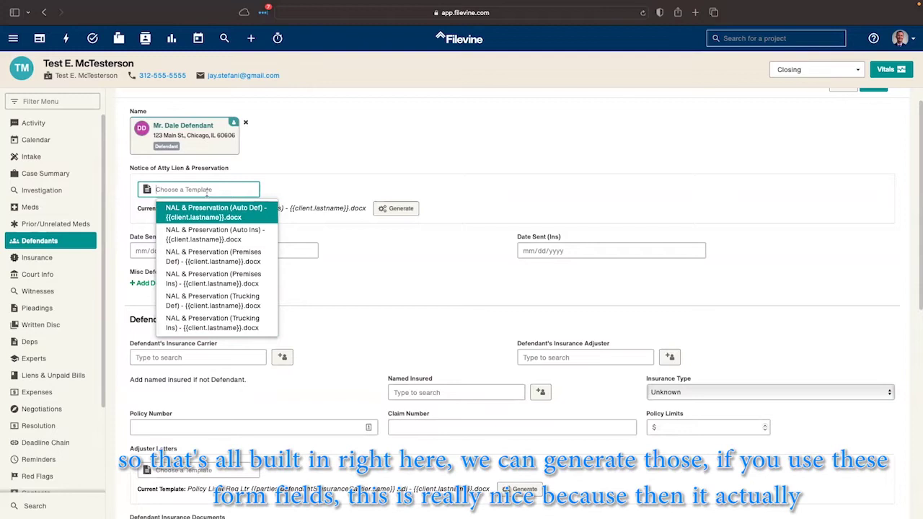
left_click(378, 185)
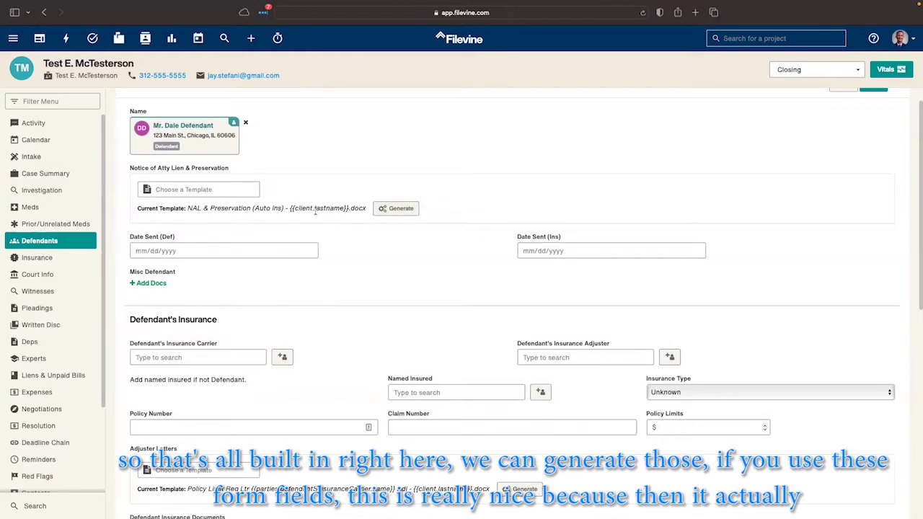
Step: Generate the NAL & Preservation (Auto Ins) lien notice document for the defendant
left_click(403, 208)
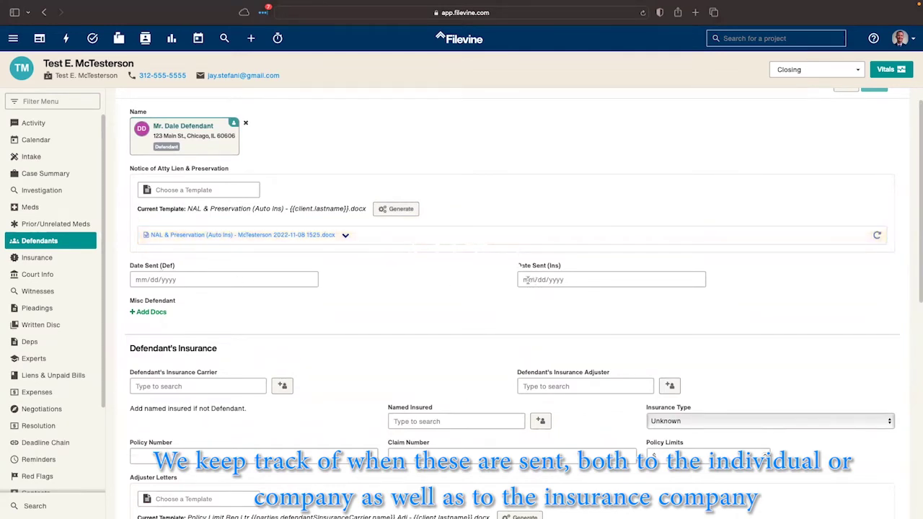
scroll(476, 287, "down", 1)
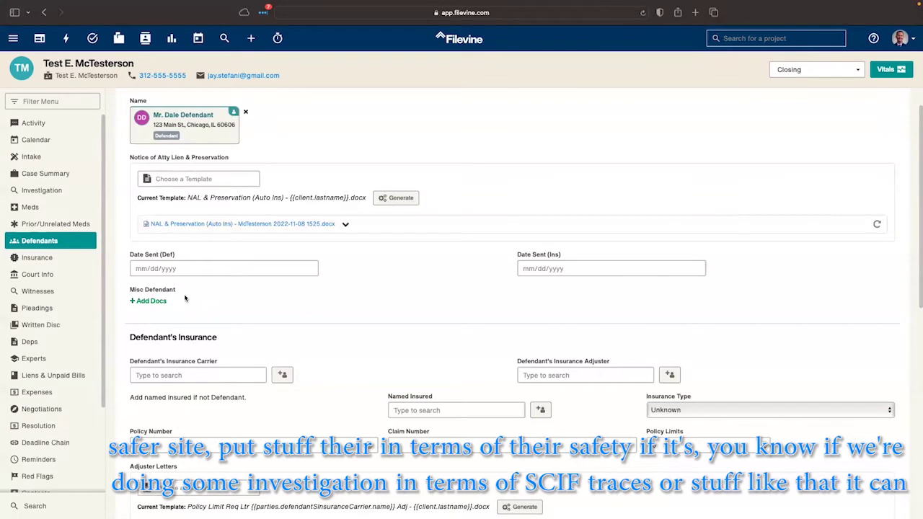
Step: Search 'test' and set Test Insurance as the defendant's insurance carrier
scroll(353, 300, "down", 1)
scroll(353, 299, "down", 4)
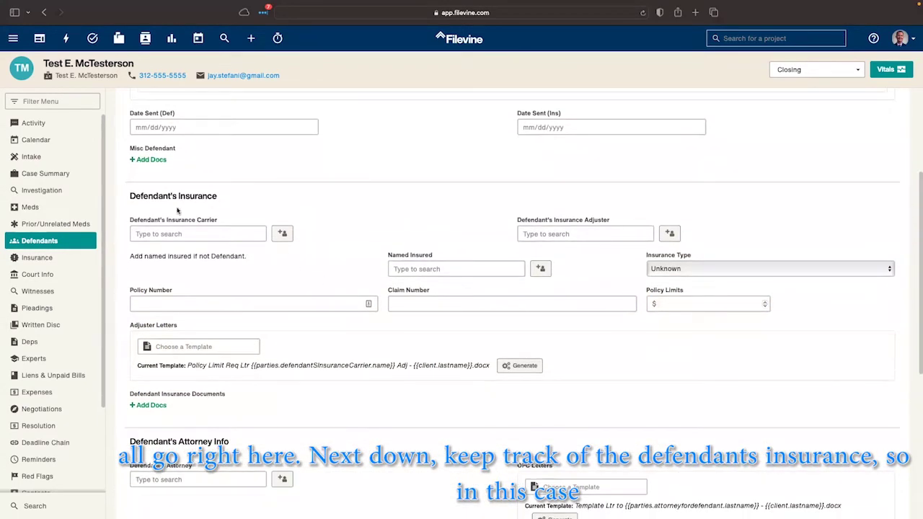
left_click(196, 233)
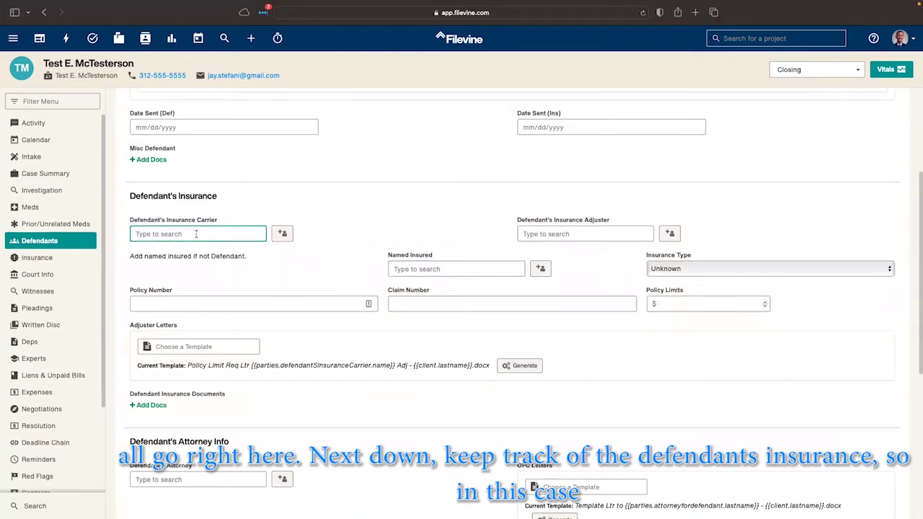
type("test")
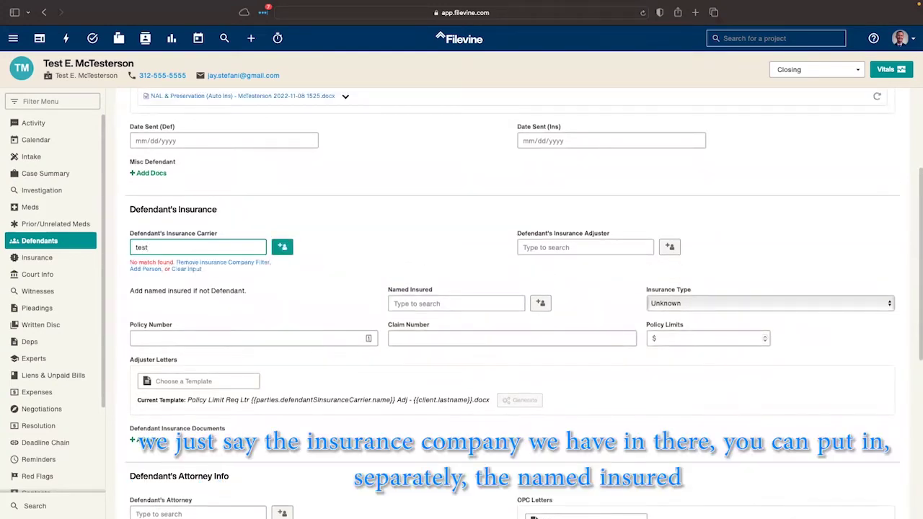
left_click(228, 262)
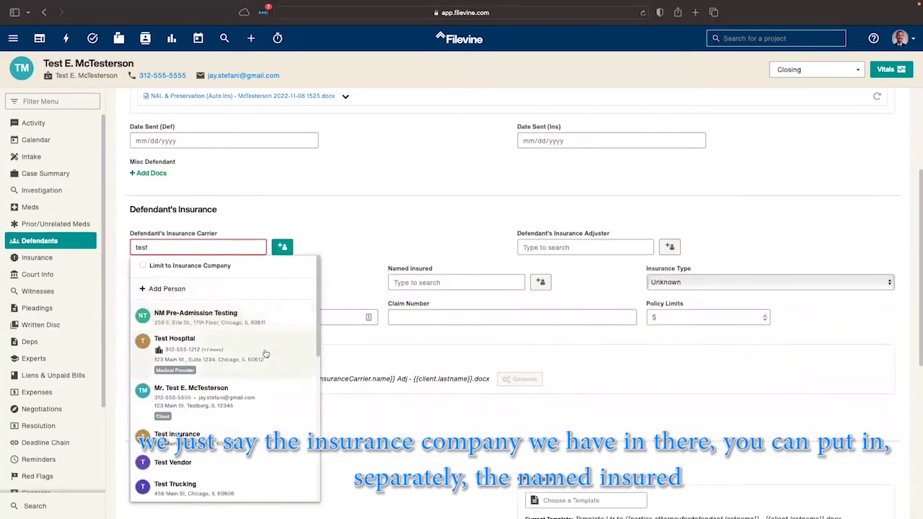
left_click(178, 432)
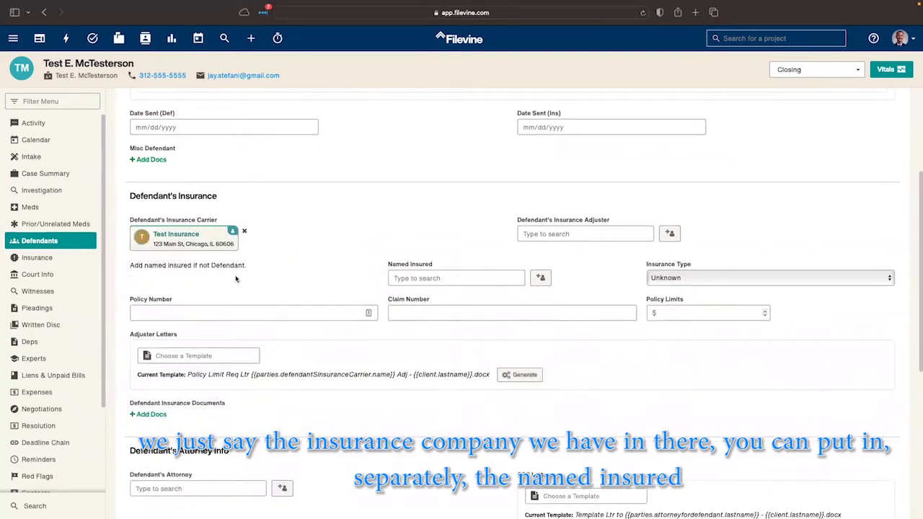
left_click(421, 276)
Step: Set the defendant's Insurance Type to Trucking and move into Policy Number
scroll(343, 228, "up", 2)
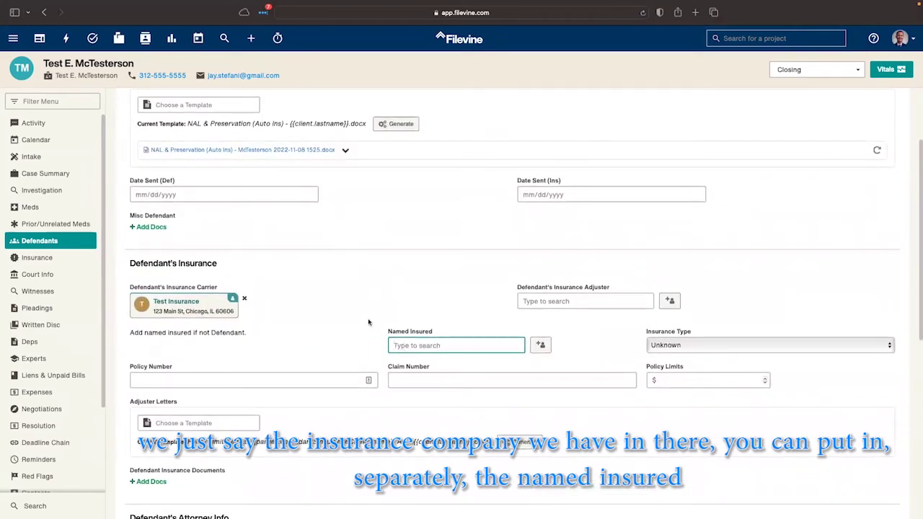
scroll(371, 292, "up", 1)
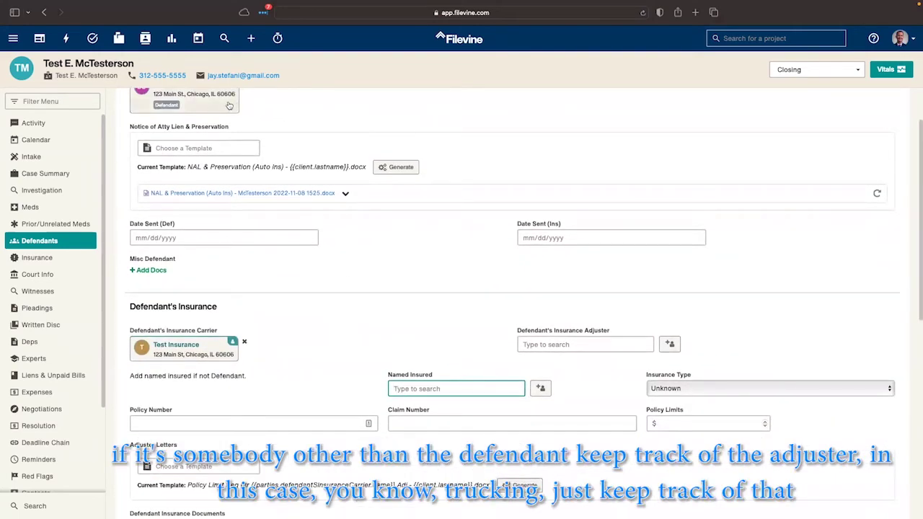
scroll(392, 334, "down", 2)
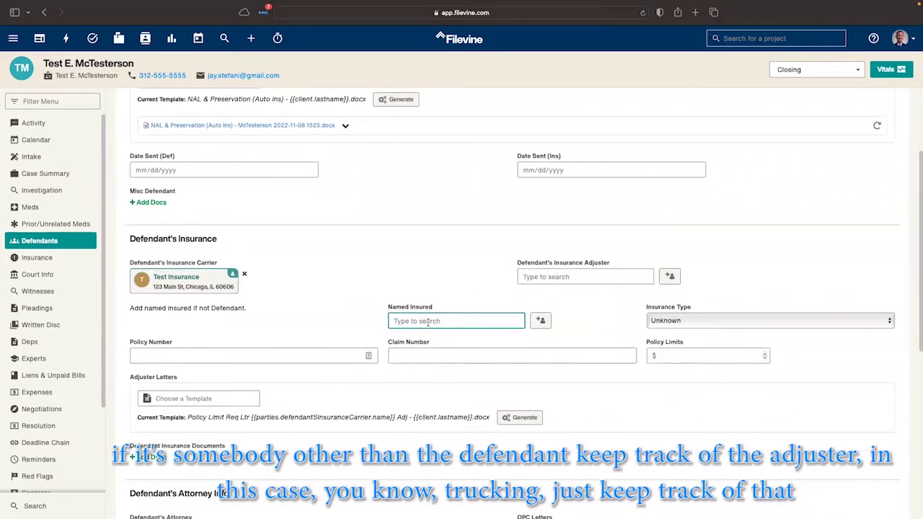
left_click(705, 322)
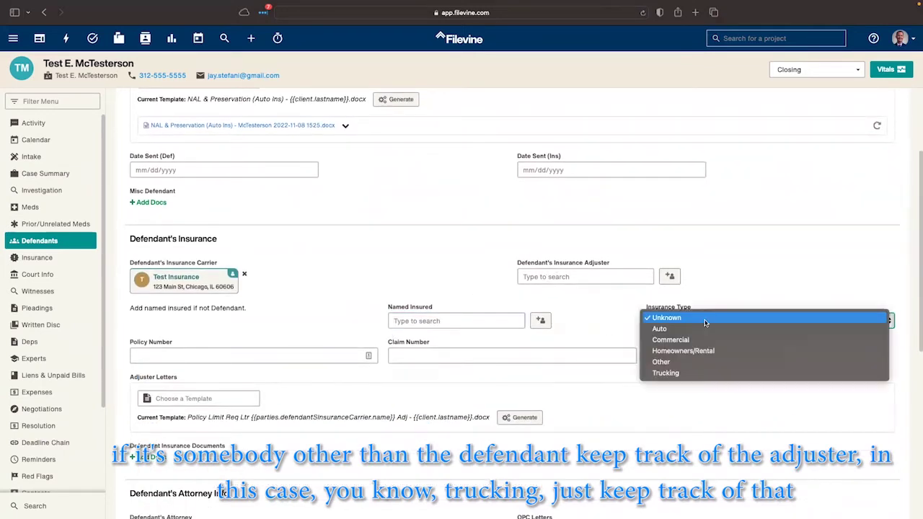
left_click(665, 374)
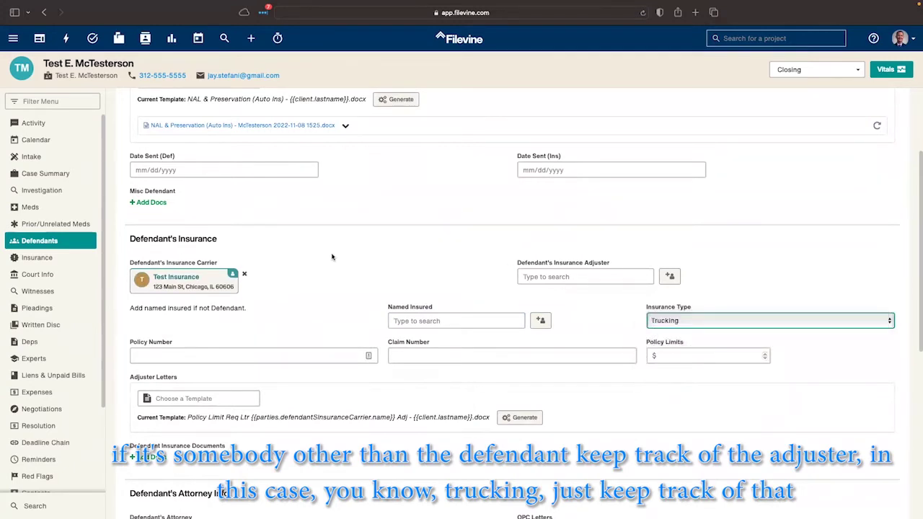
left_click(207, 359)
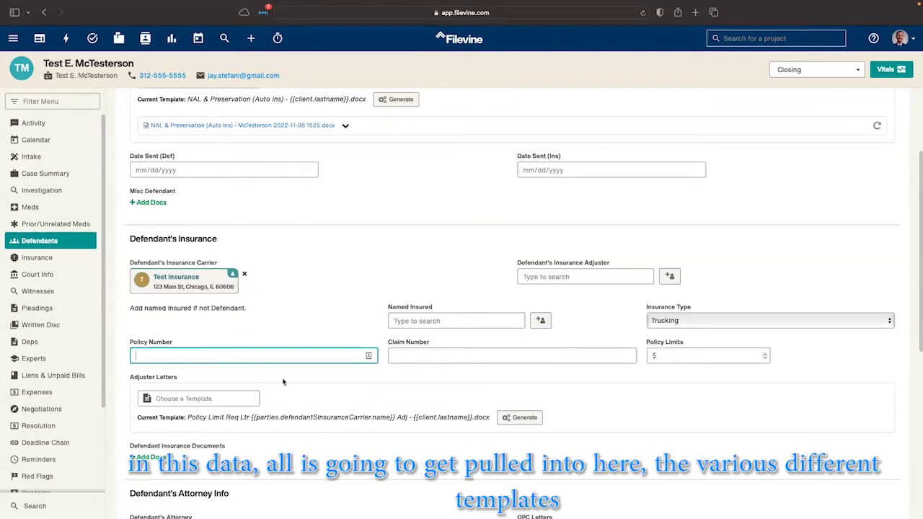
scroll(283, 382, "down", 1)
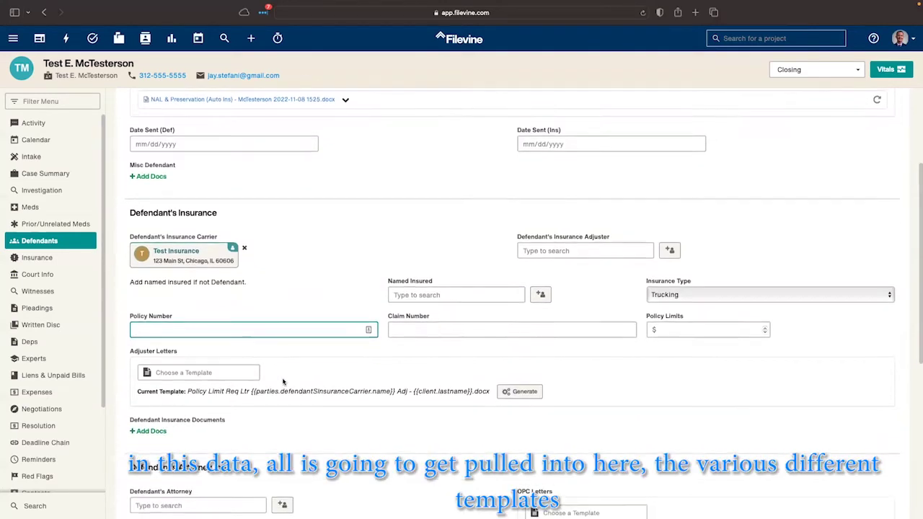
left_click(217, 371)
scroll(217, 371, "down", 3)
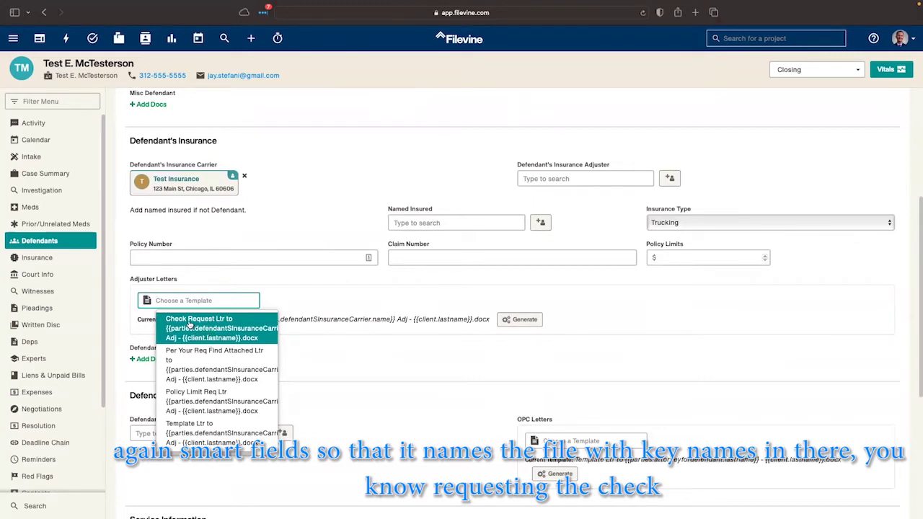
scroll(214, 338, "down", 1)
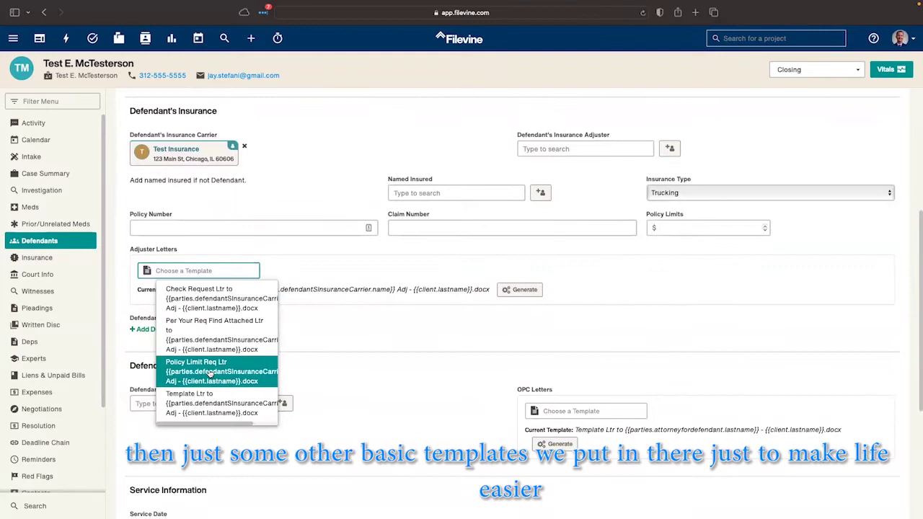
scroll(210, 372, "down", 1)
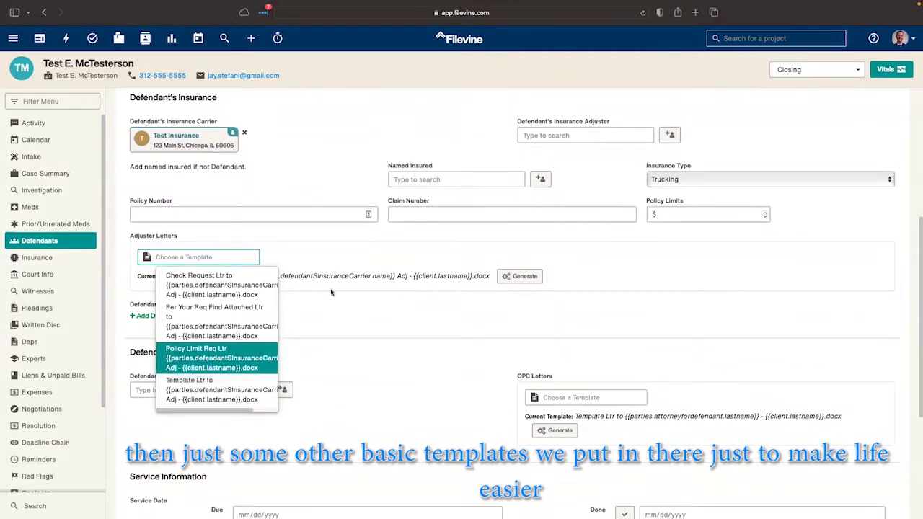
left_click(331, 252)
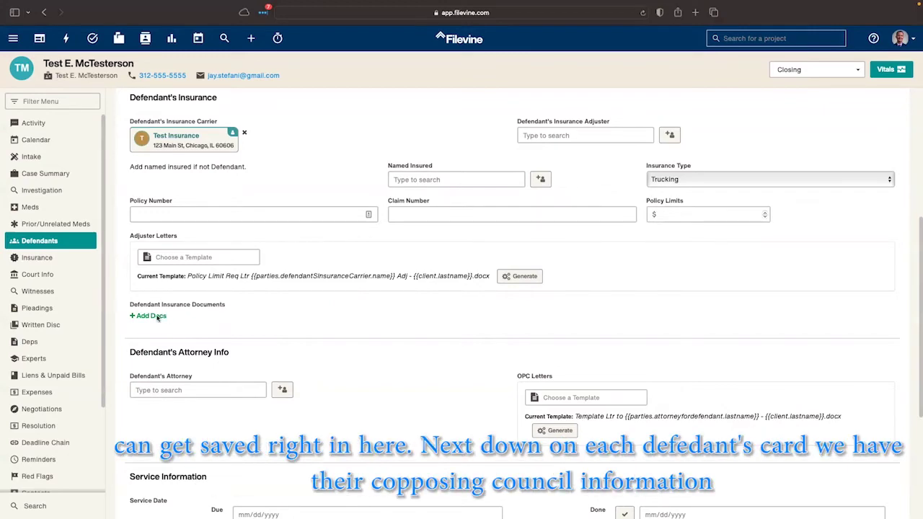
scroll(345, 328, "down", 3)
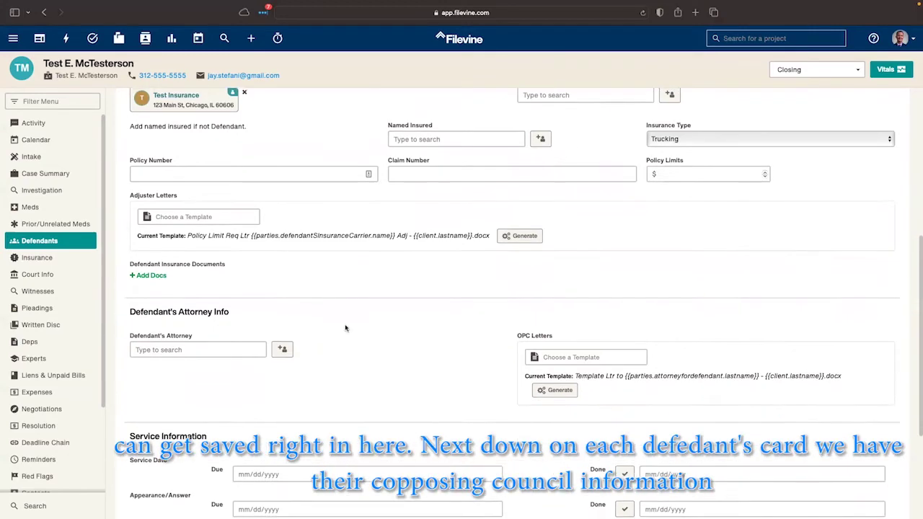
scroll(345, 328, "down", 2)
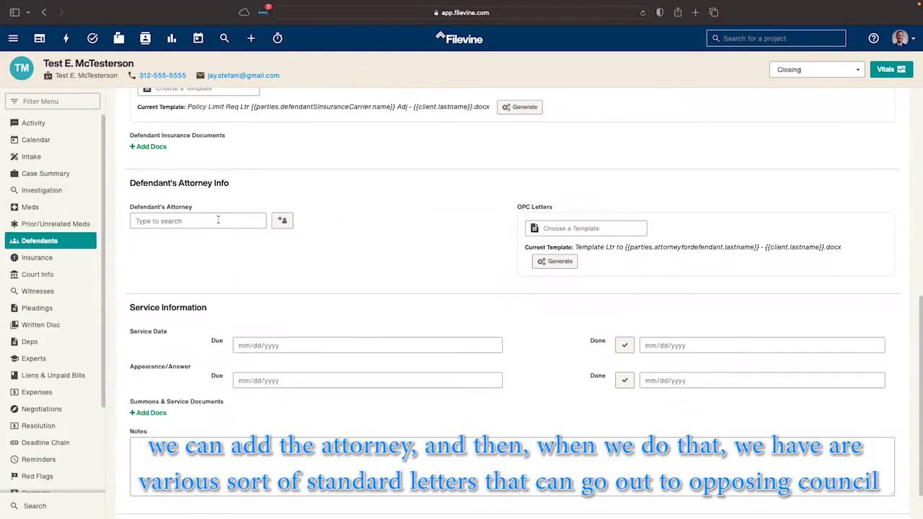
left_click(579, 227)
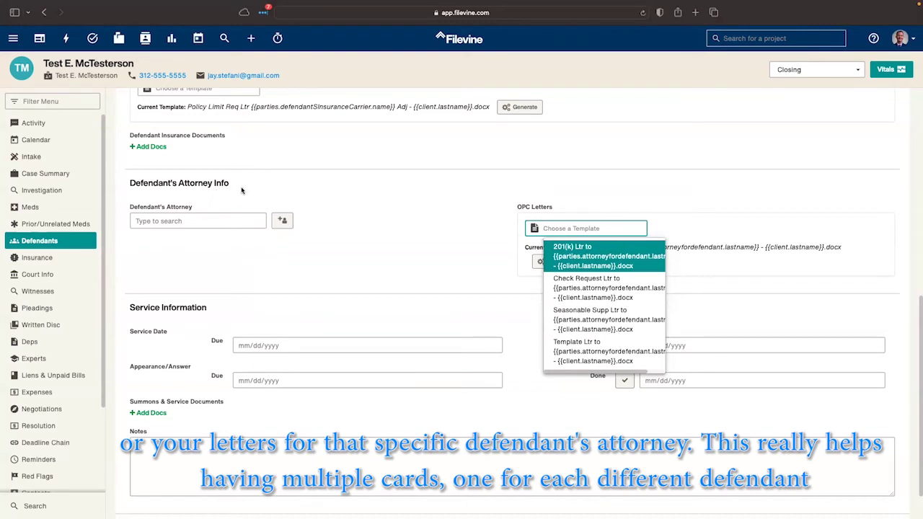
left_click(237, 193)
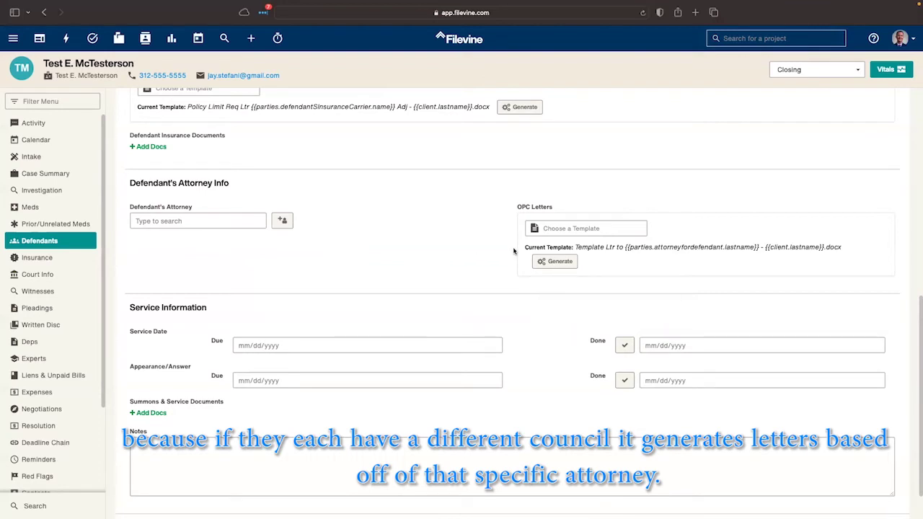
scroll(439, 232, "down", 2)
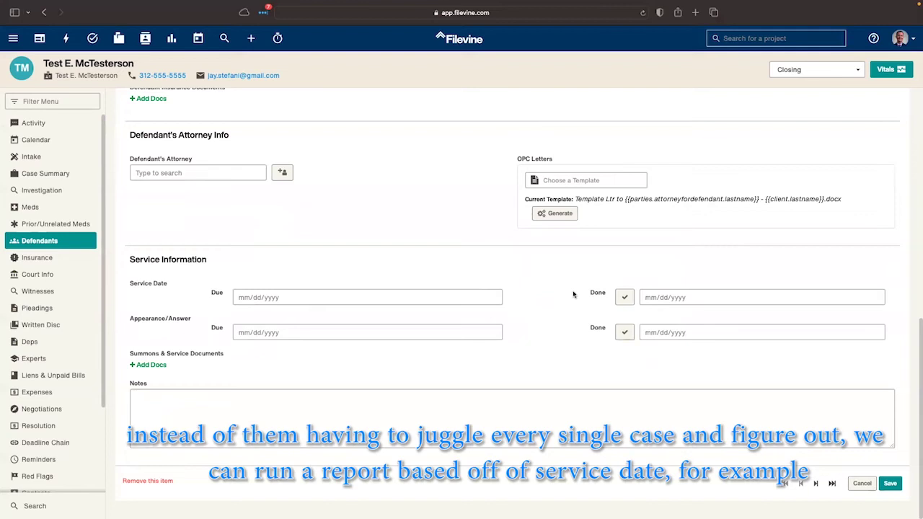
Step: Set the Service Date Due to 12/06/2022 using the date picker
left_click(257, 295)
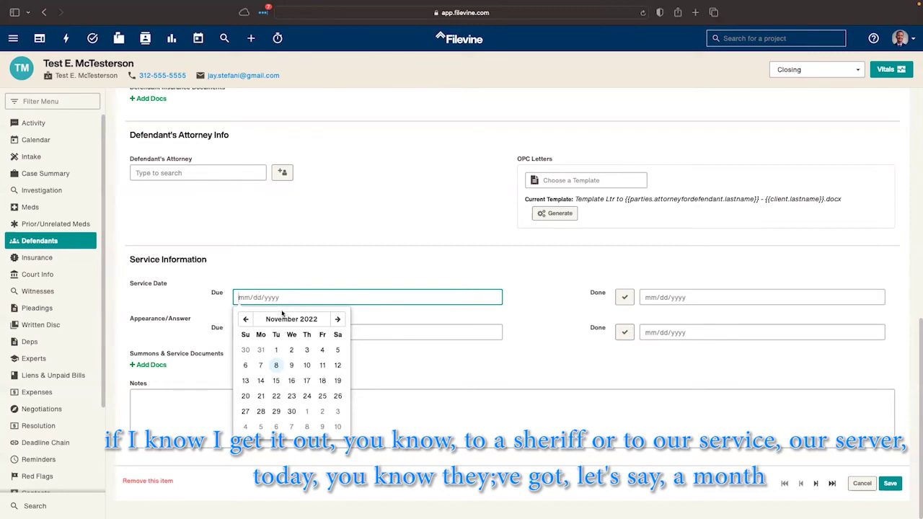
left_click(275, 426)
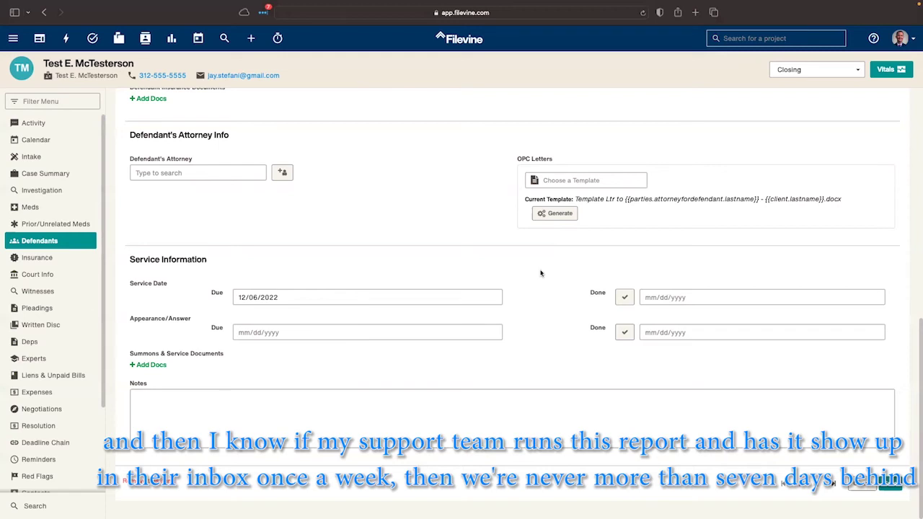
left_click(238, 297)
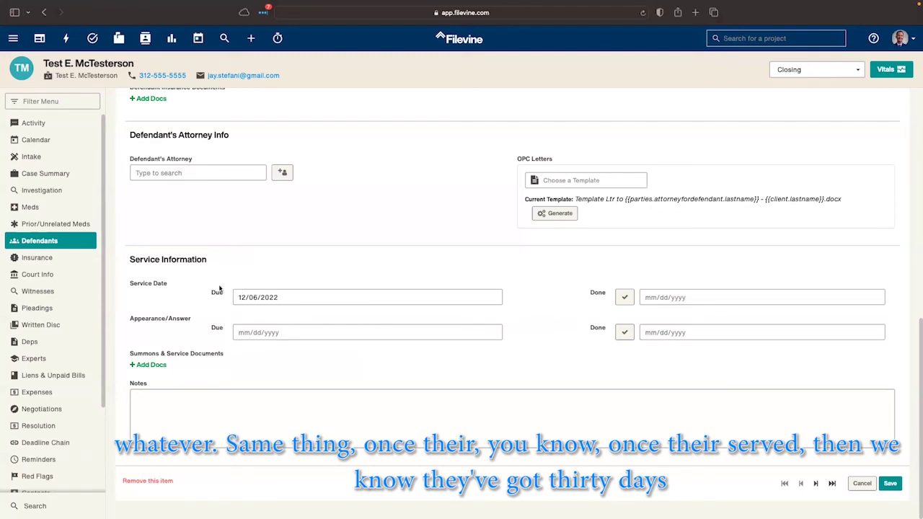
Step: Mark service done on 11/08/2022 and set Appearance/Answer due to 12/08/2022
left_click(624, 298)
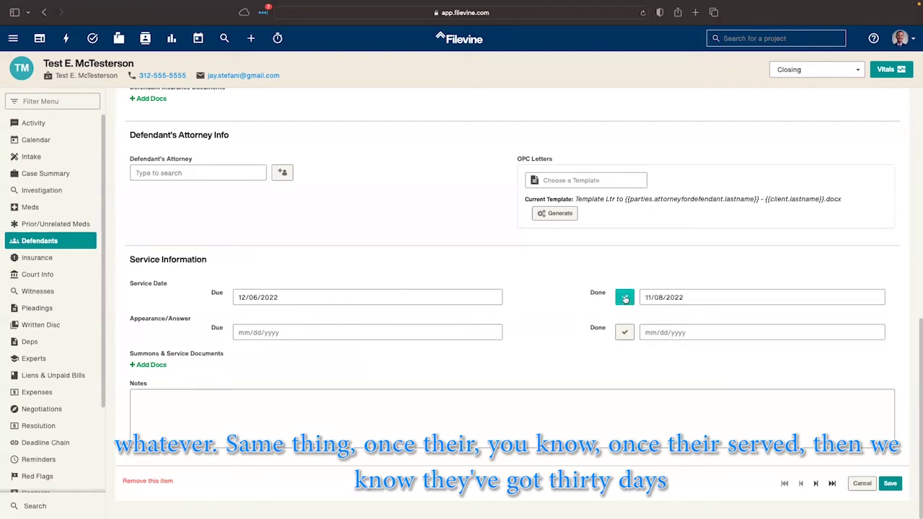
left_click(263, 331)
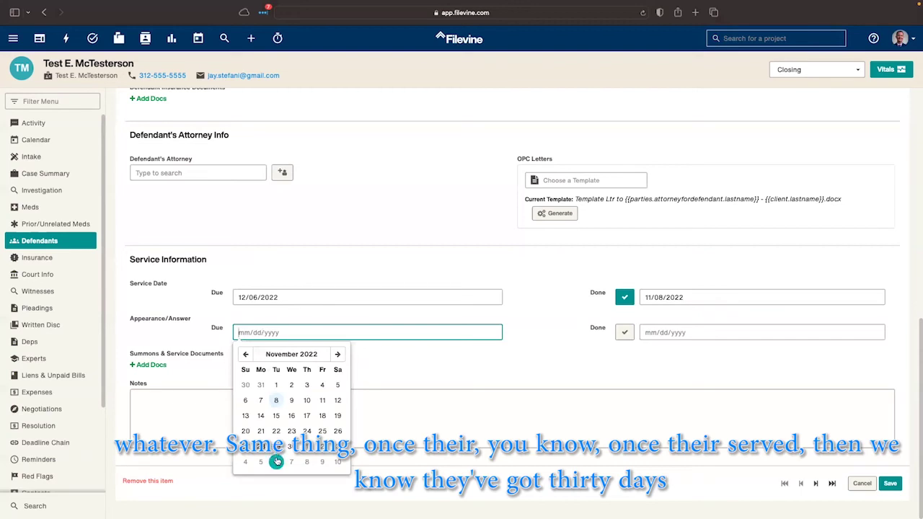
left_click(306, 461)
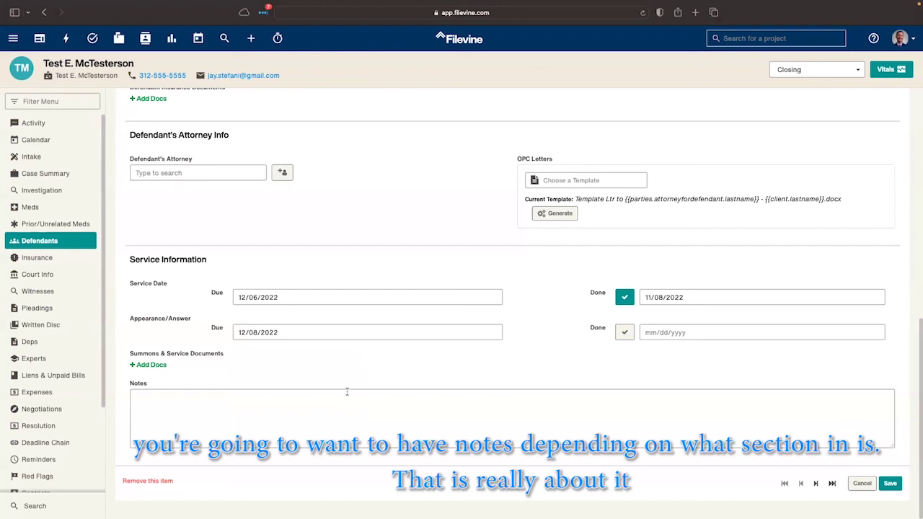
Step: Save the new defendant record
left_click(891, 489)
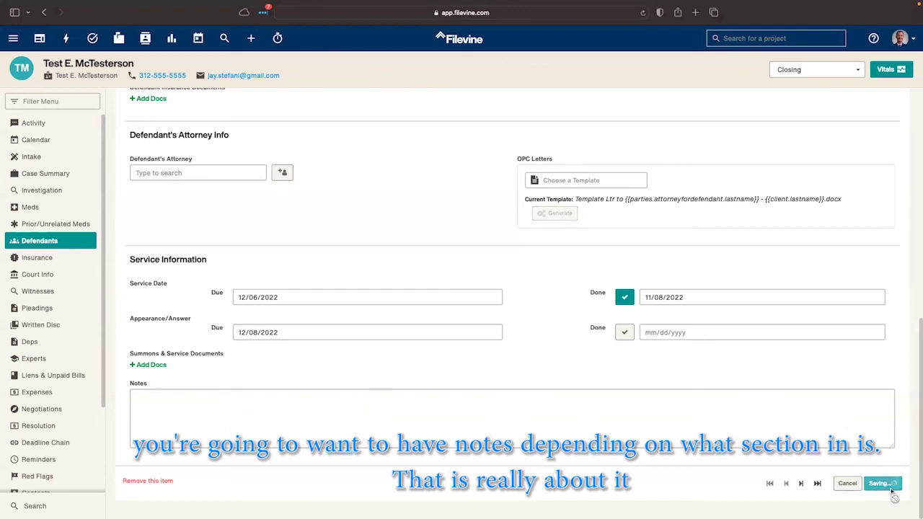